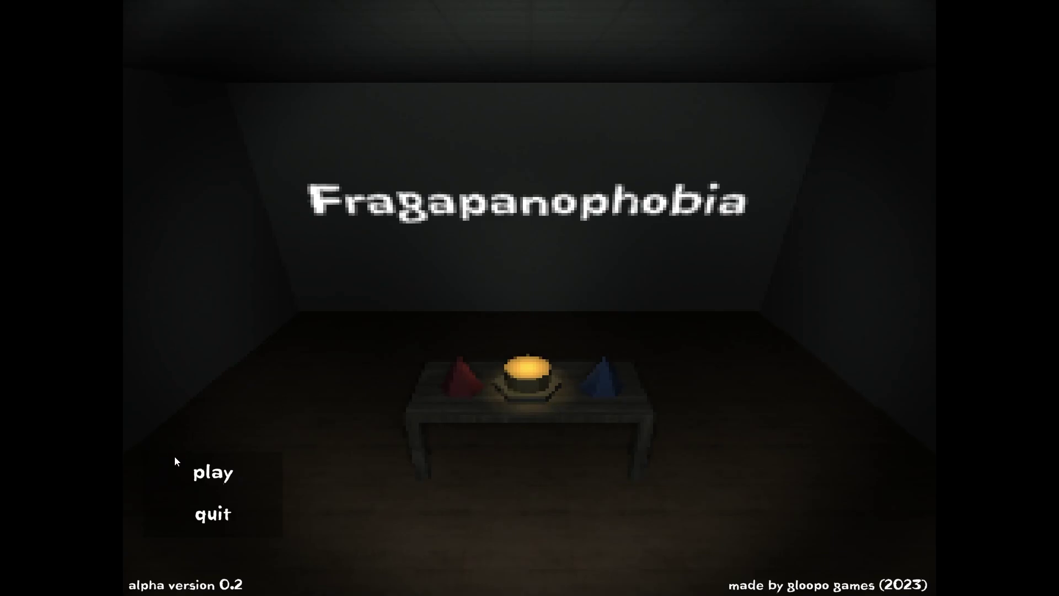
- Start a new game, walk the corridor to the PARTY sign, and enter the tables room
click(213, 472)
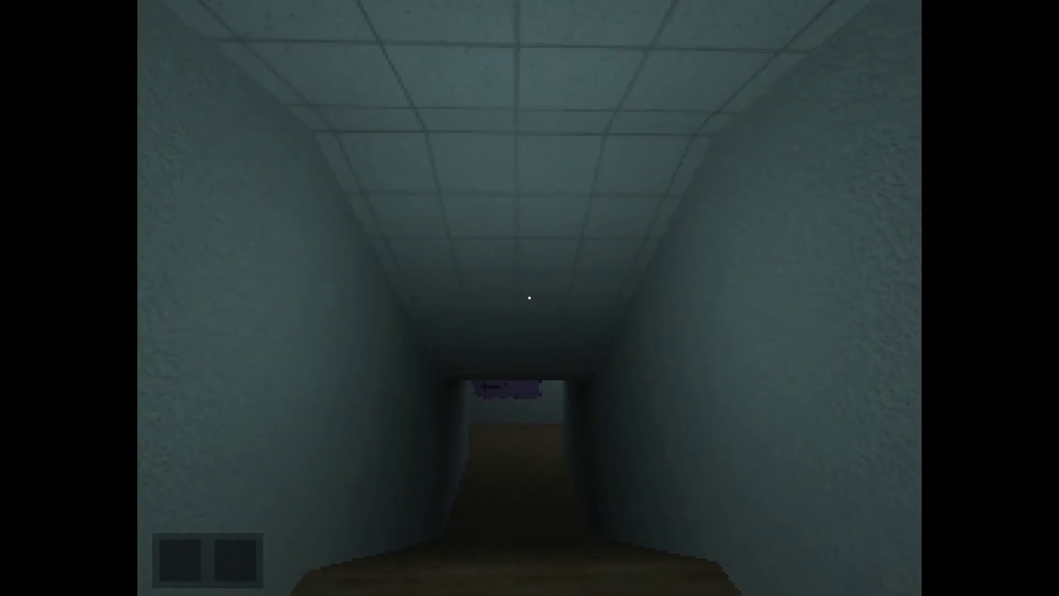
key(w)
key(w)
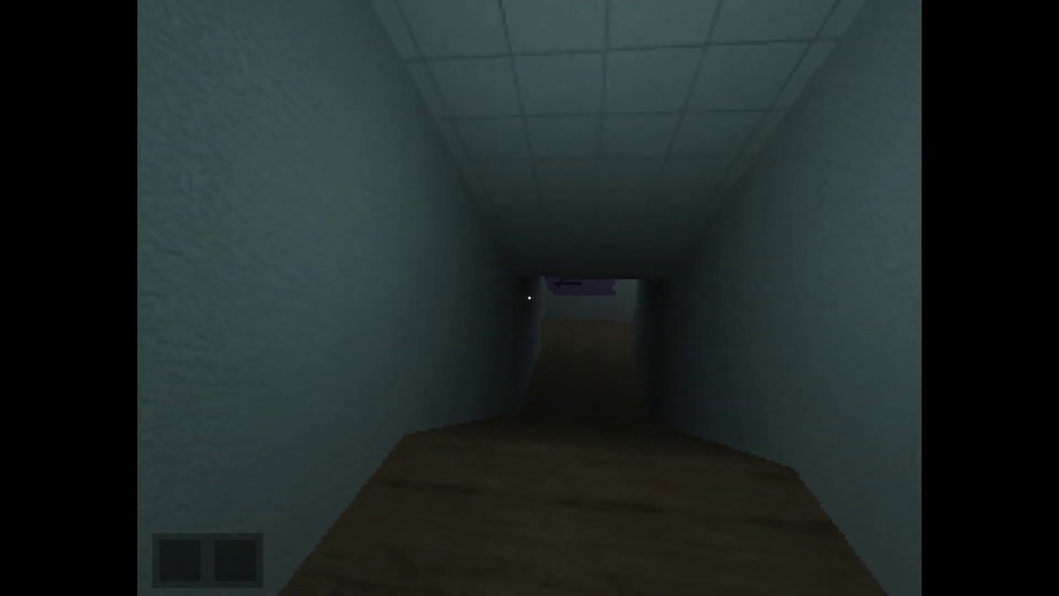
key(w)
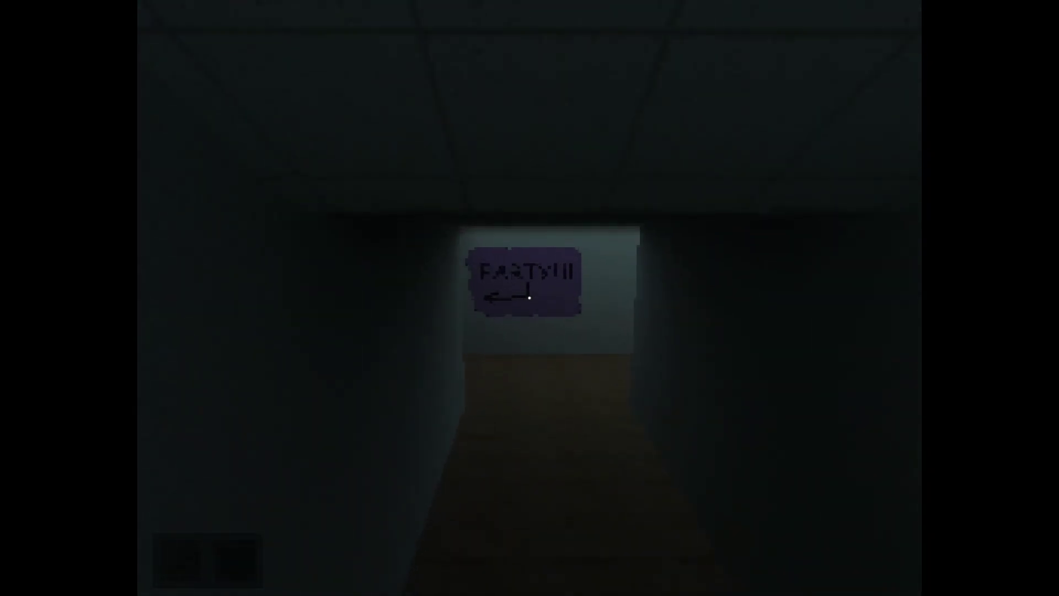
key(w)
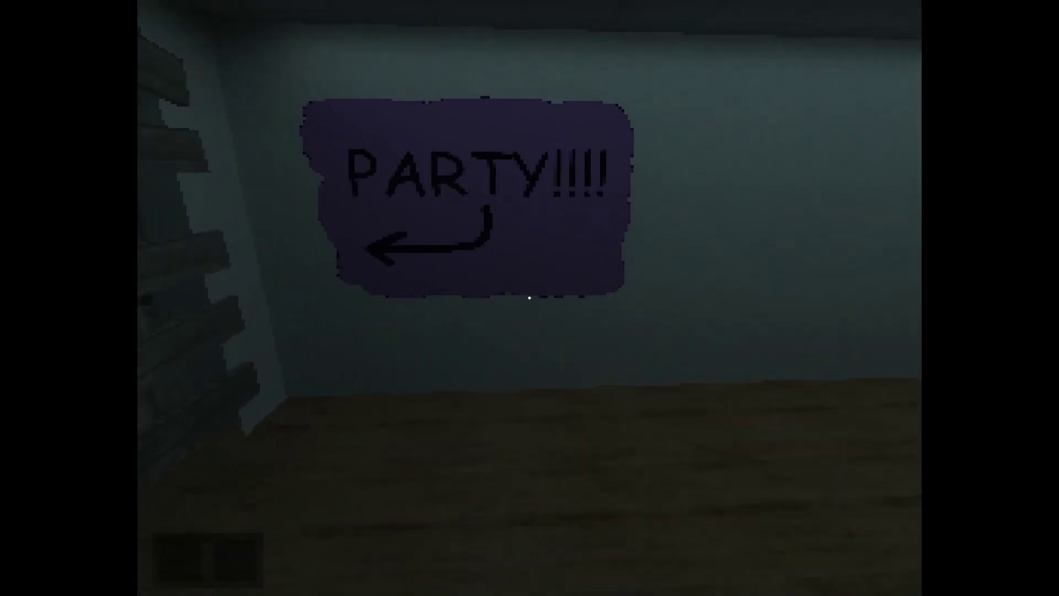
key(w)
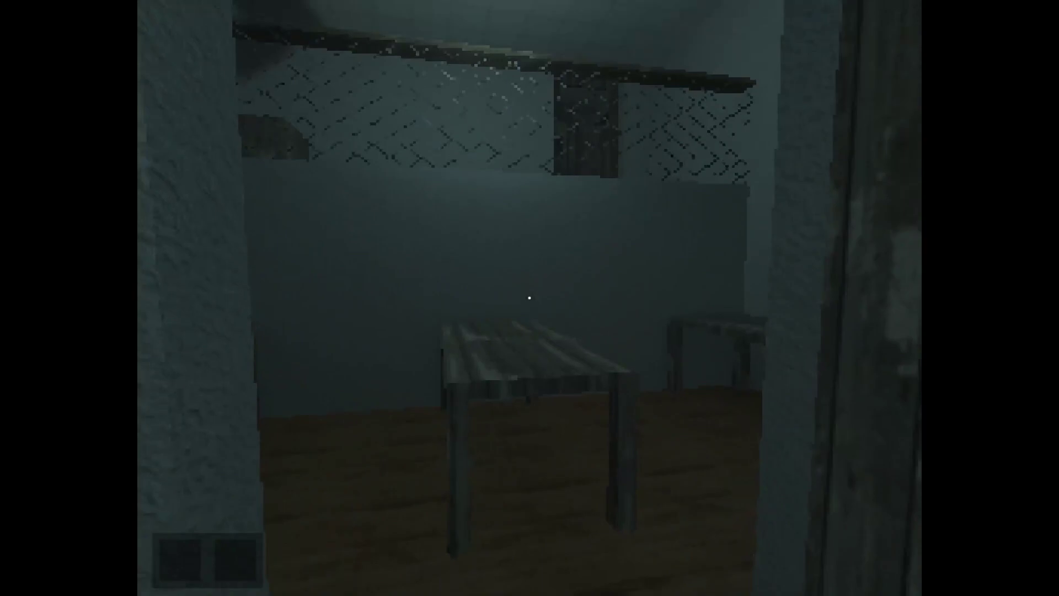
key(w)
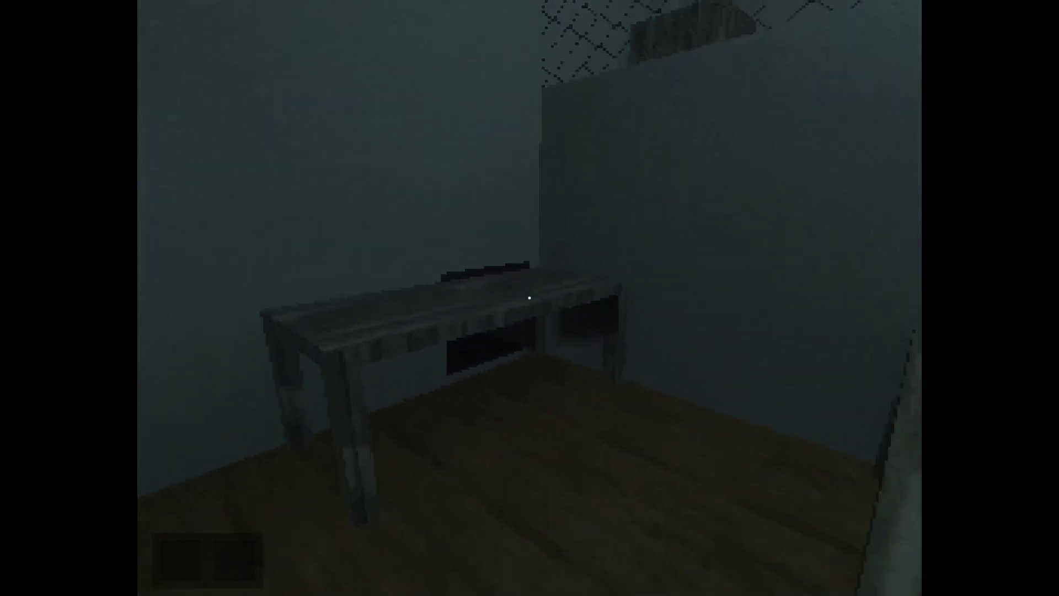
key(w)
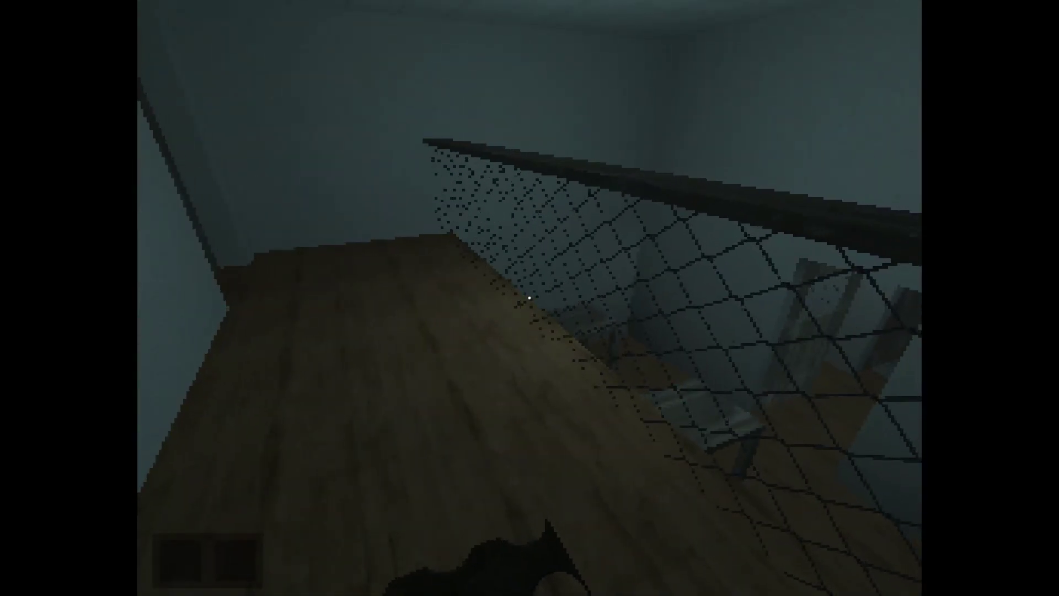
- Walk along the fenced walkway and look around near the vent grate
key(w)
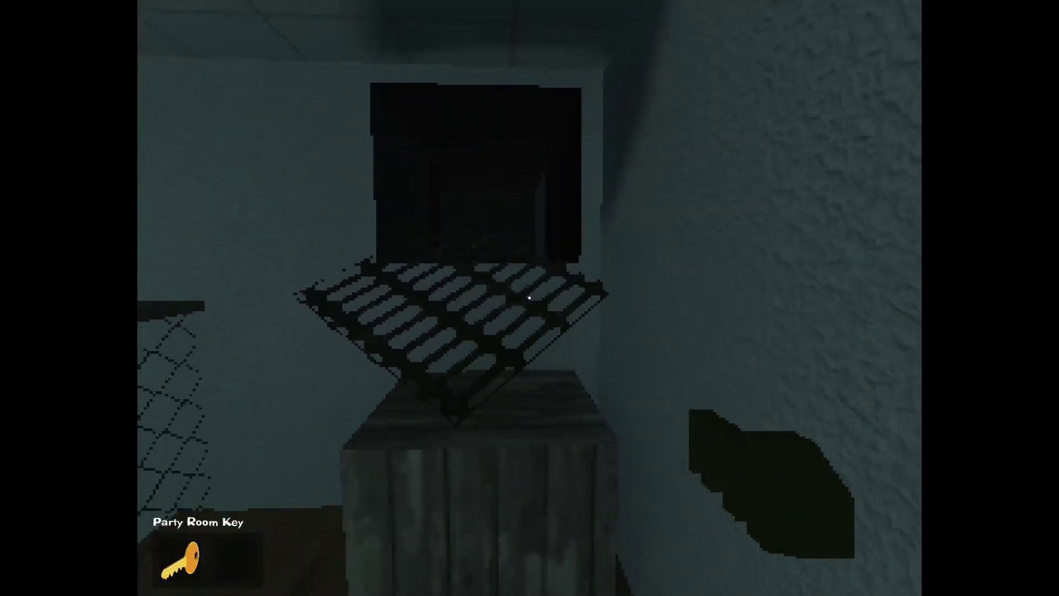
key(a)
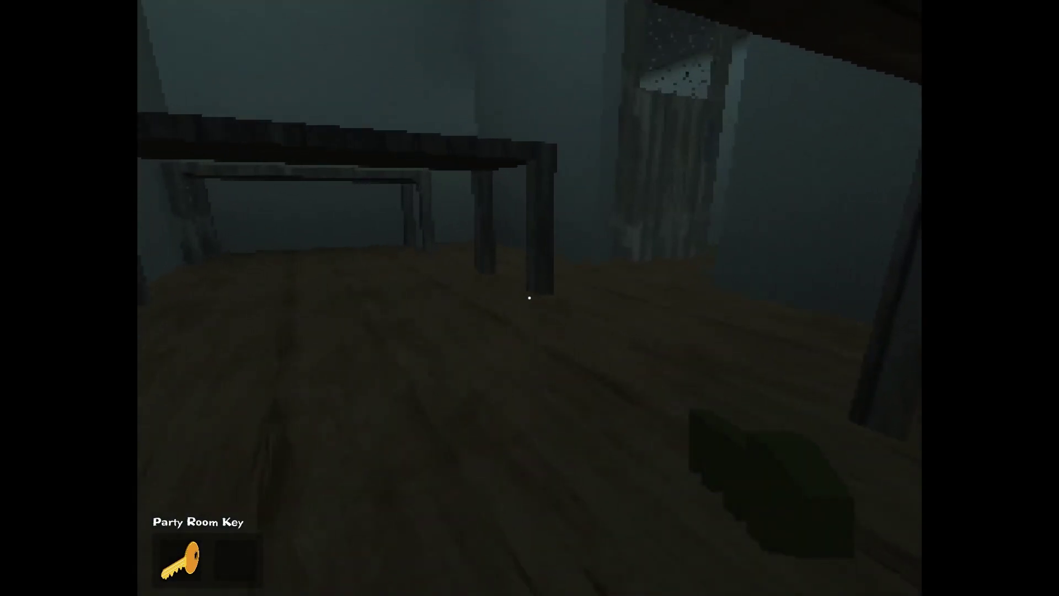
- Cross the tables room, pass the doorway into the dark room, and enter the hallway
key(w)
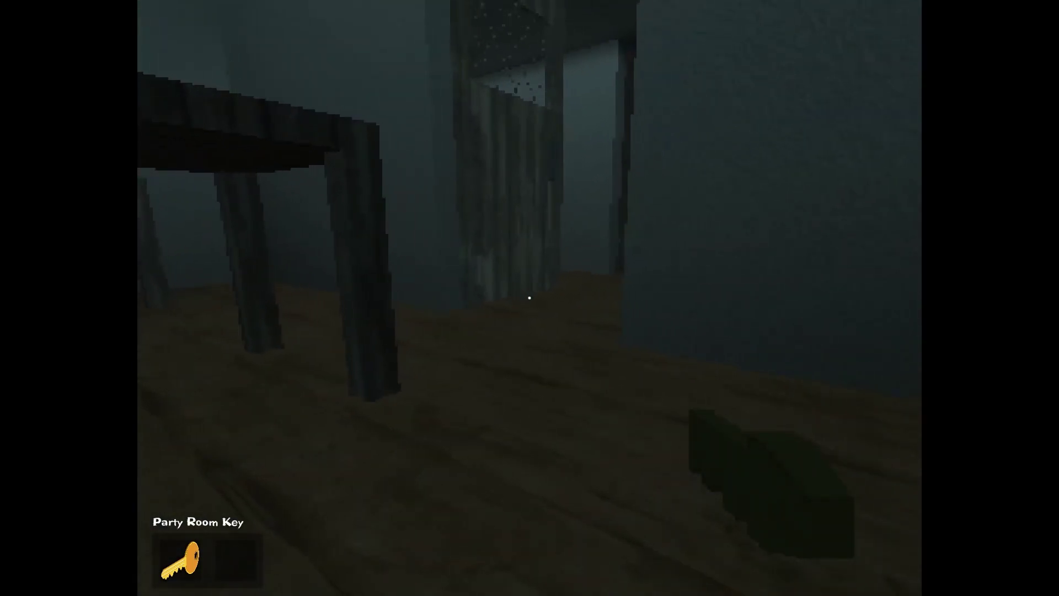
key(w)
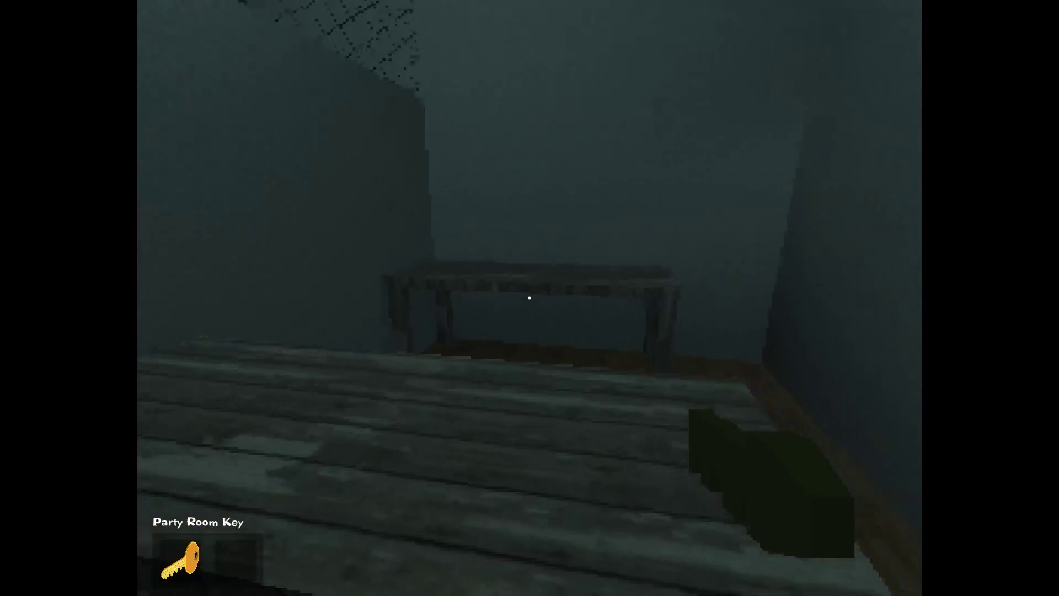
key(w)
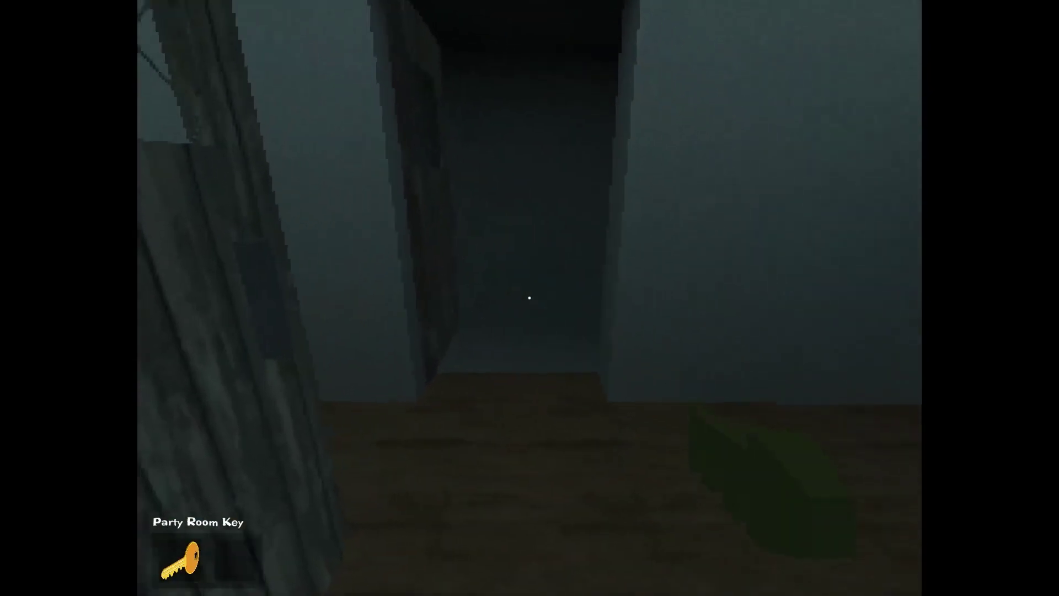
key(w)
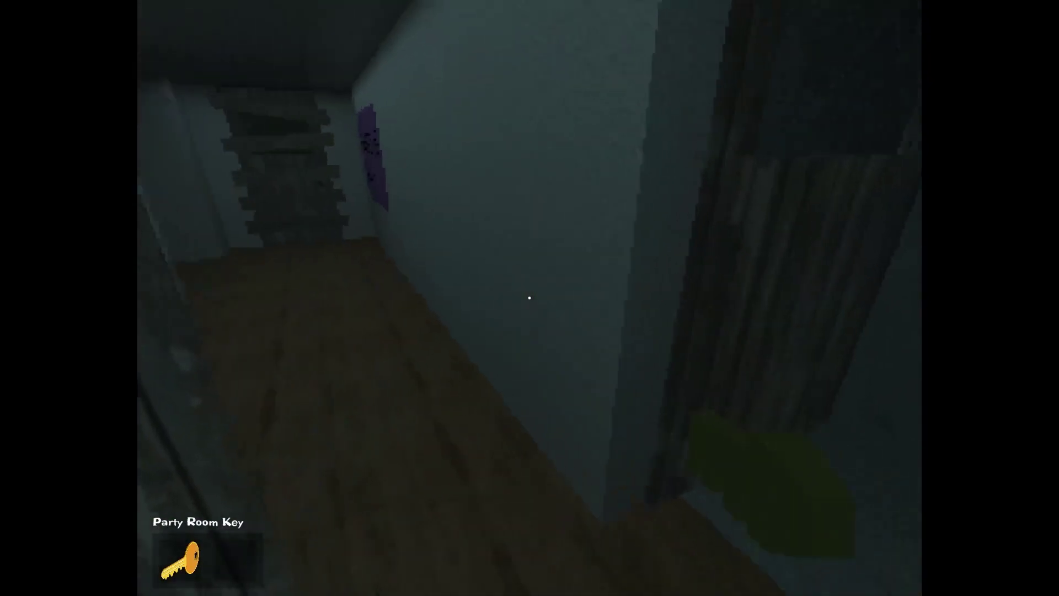
key(w)
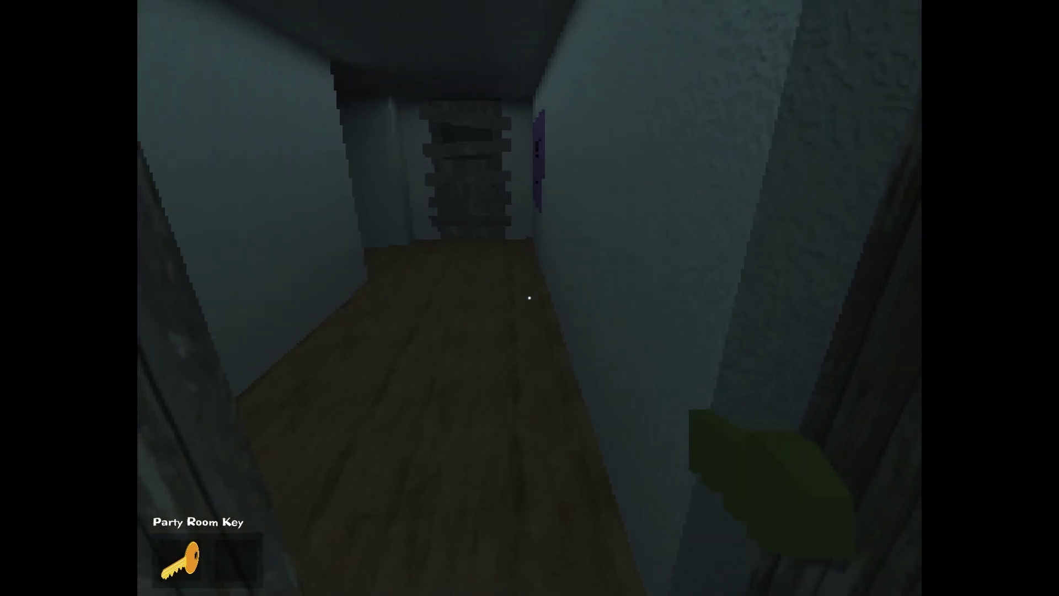
key(w)
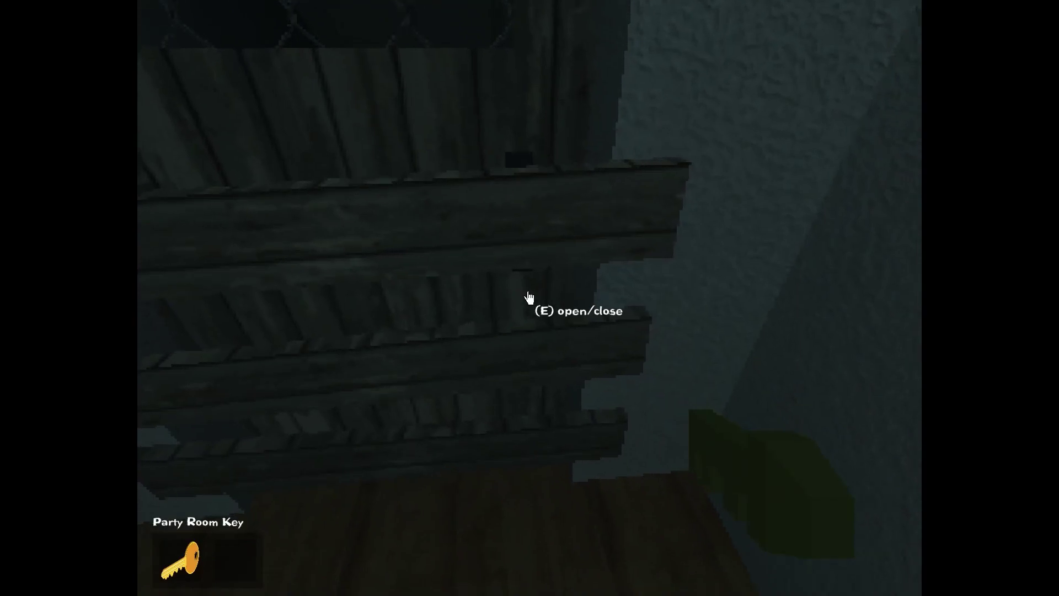
- Follow the long dark corridor into the room with the pipe and rug
drag(530, 299, 529, 299)
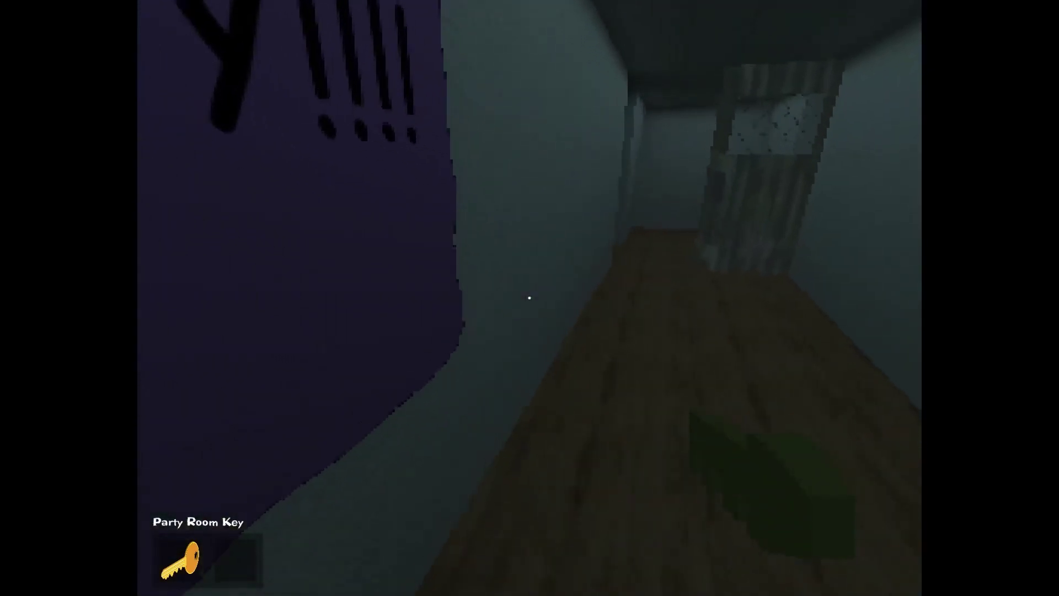
key(w)
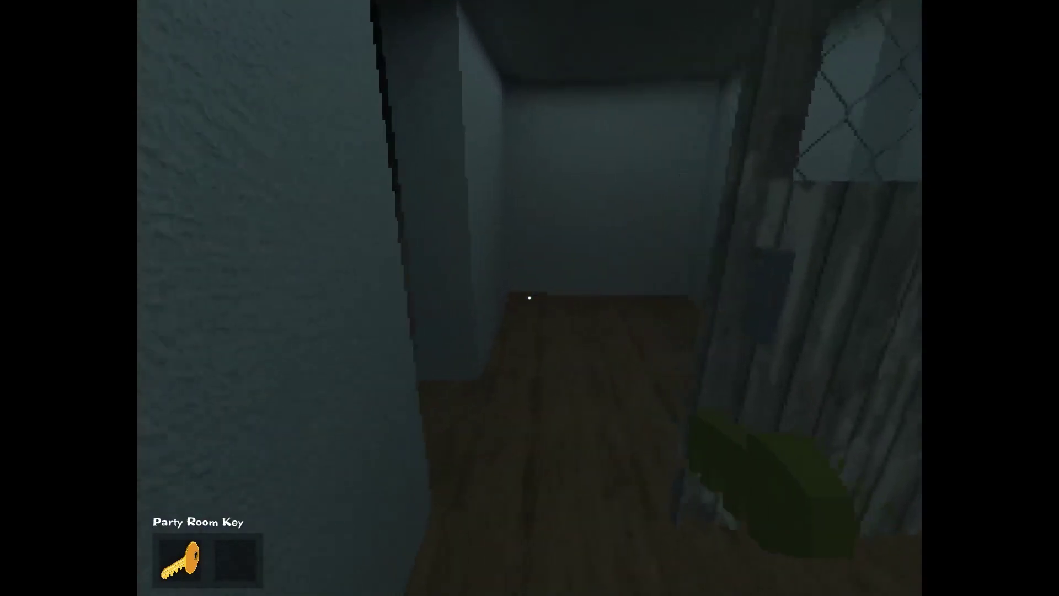
key(w)
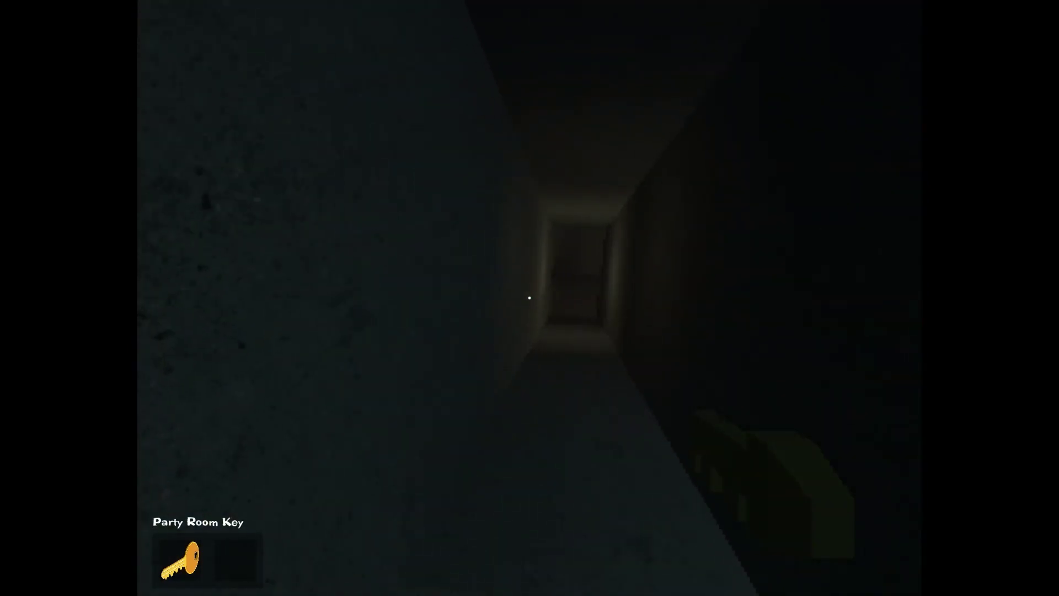
key(w)
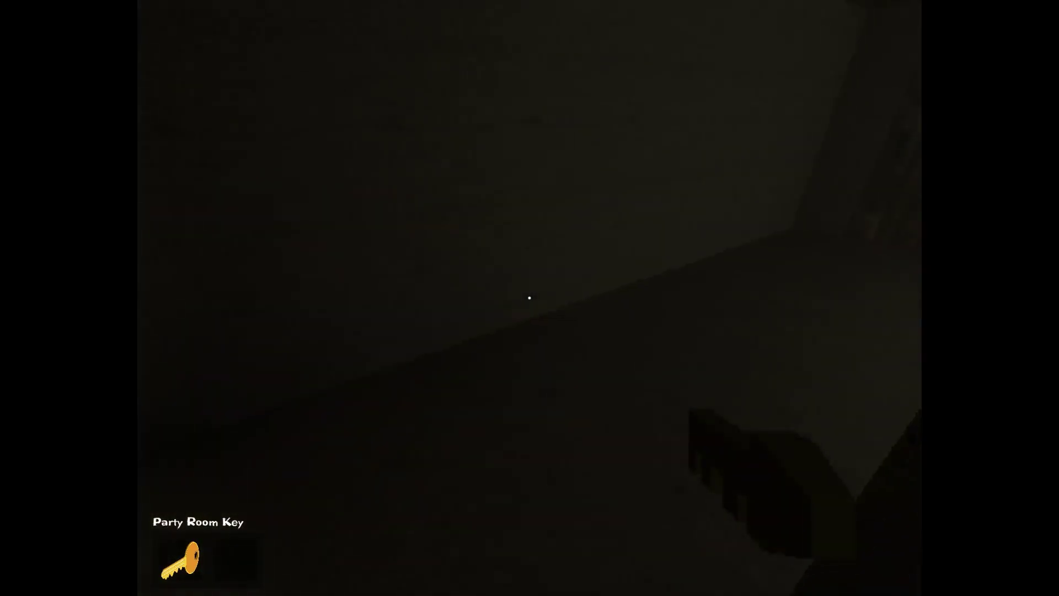
key(w)
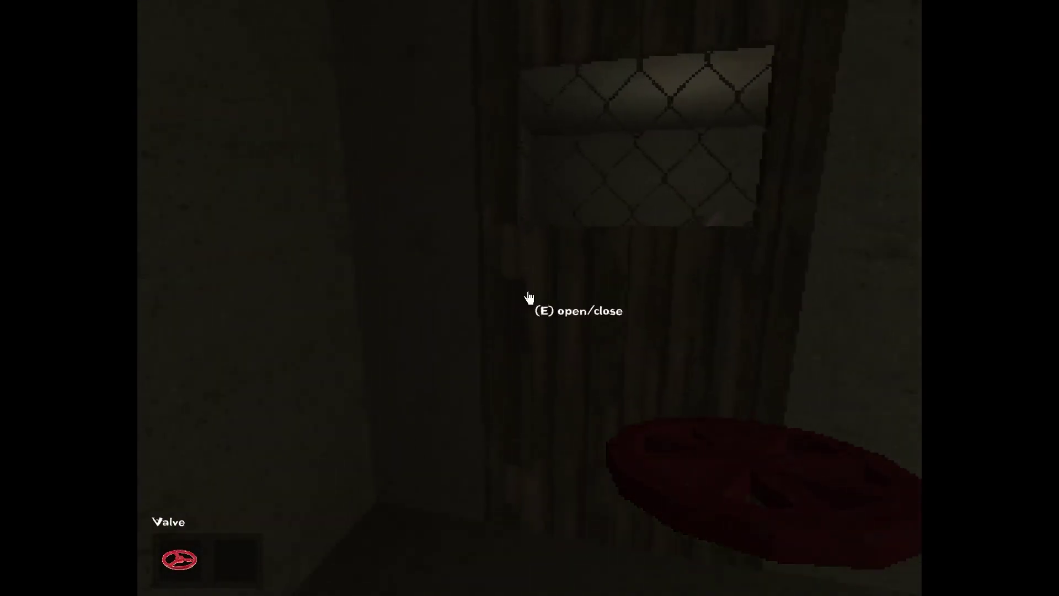
- Open the wooden door and step through
key(e)
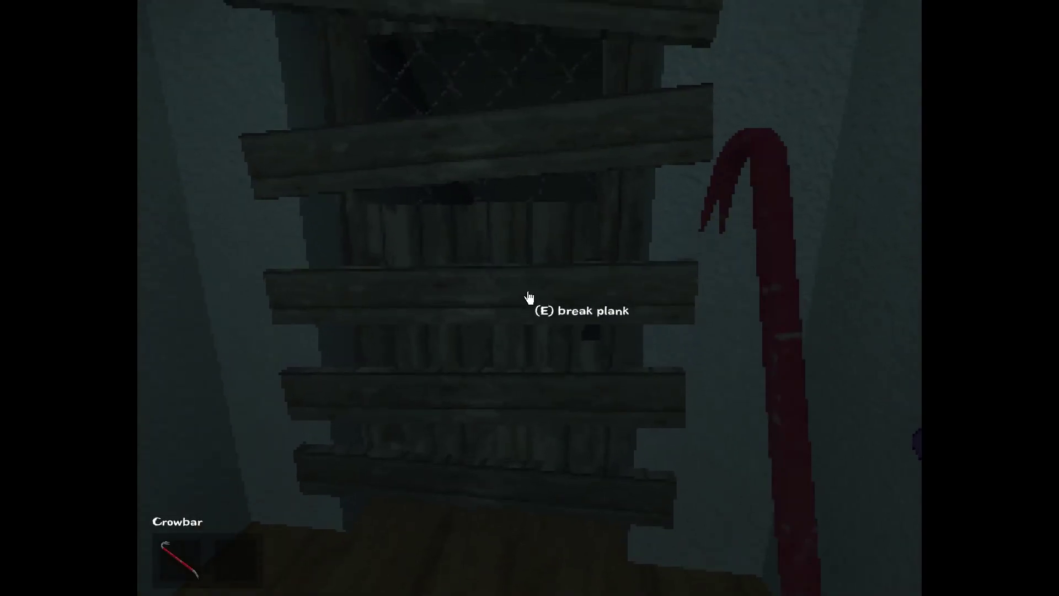
- Pry all the planks off the door, open it, and walk down the dark hallway
key(e)
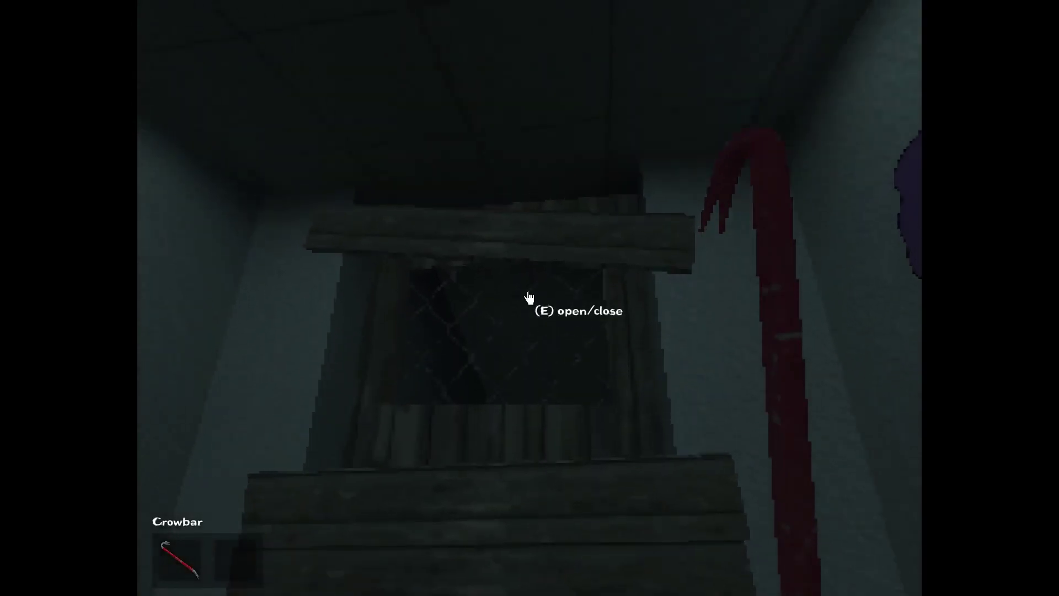
key(e)
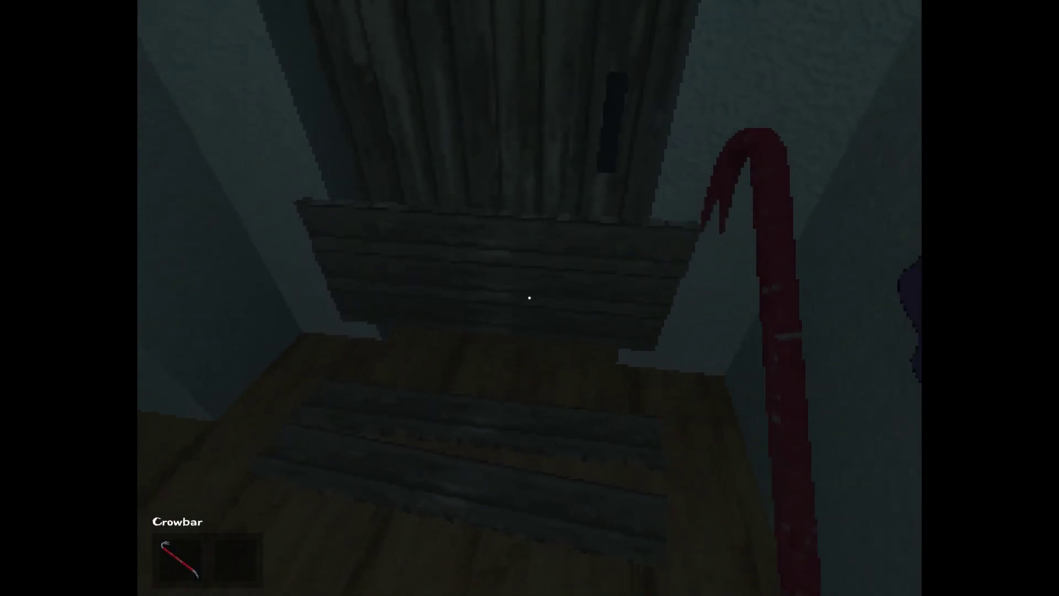
key(e)
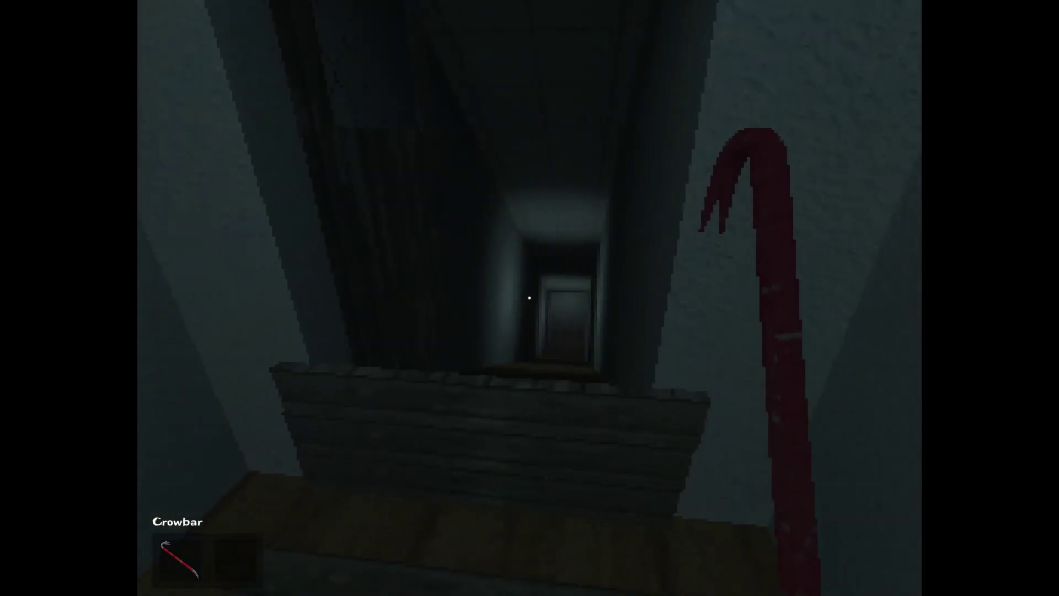
key(w)
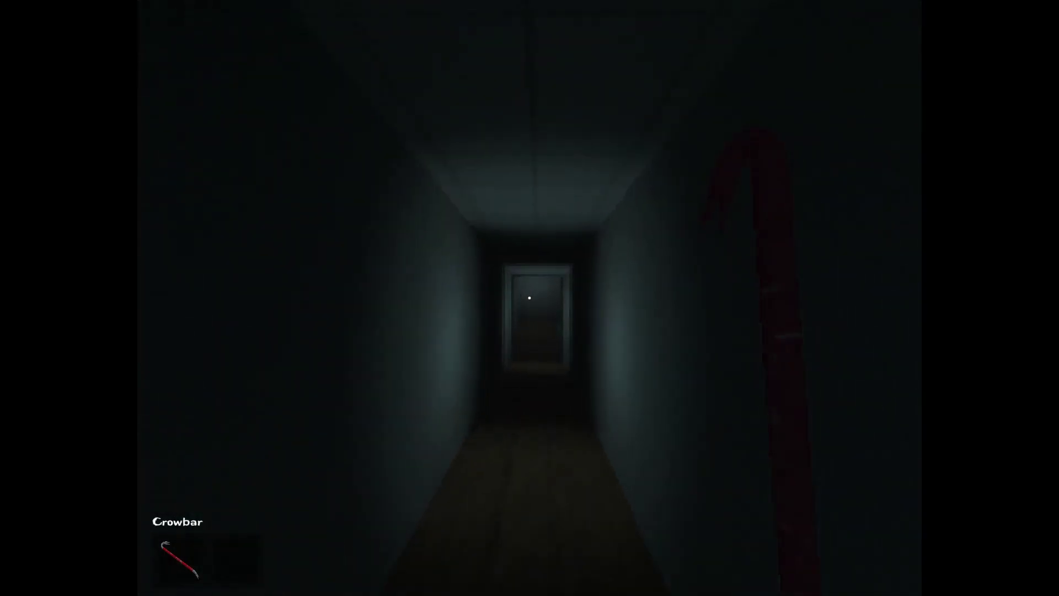
key(w)
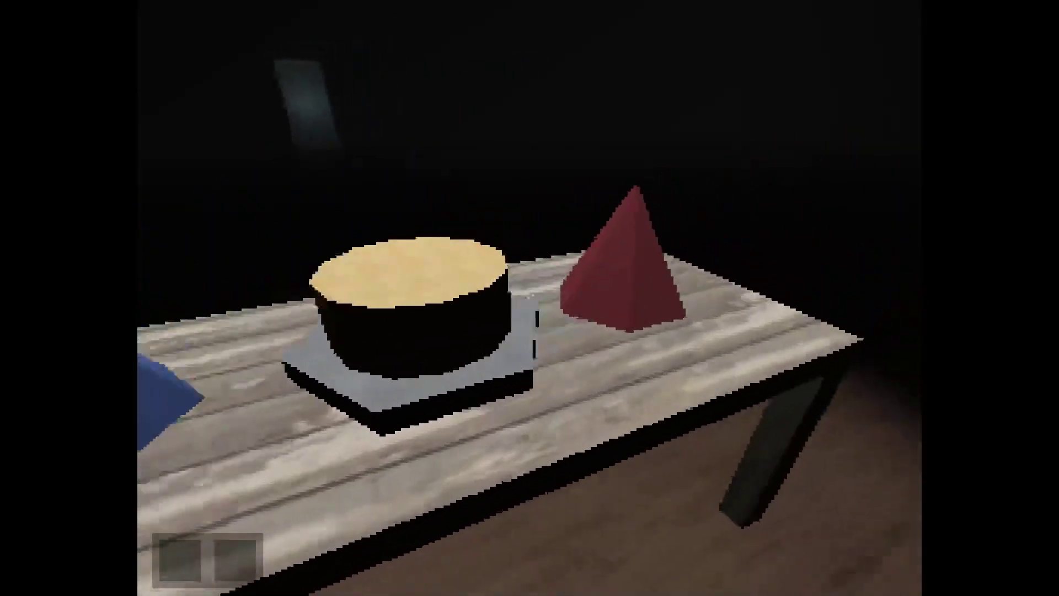
- Circle the party table and face the cake up close
key(d)
key(a)
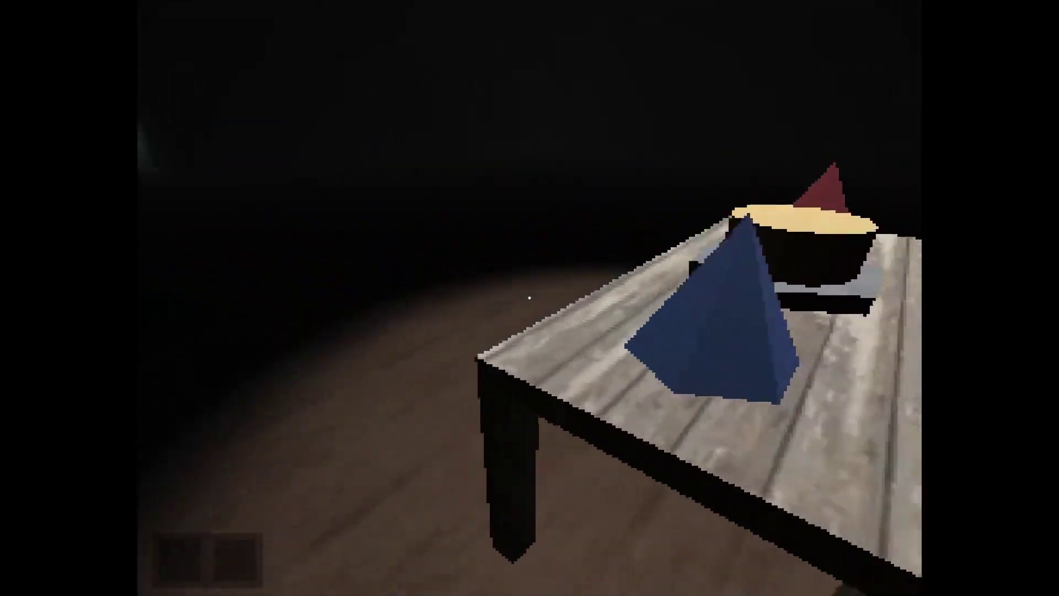
key(a)
key(w)
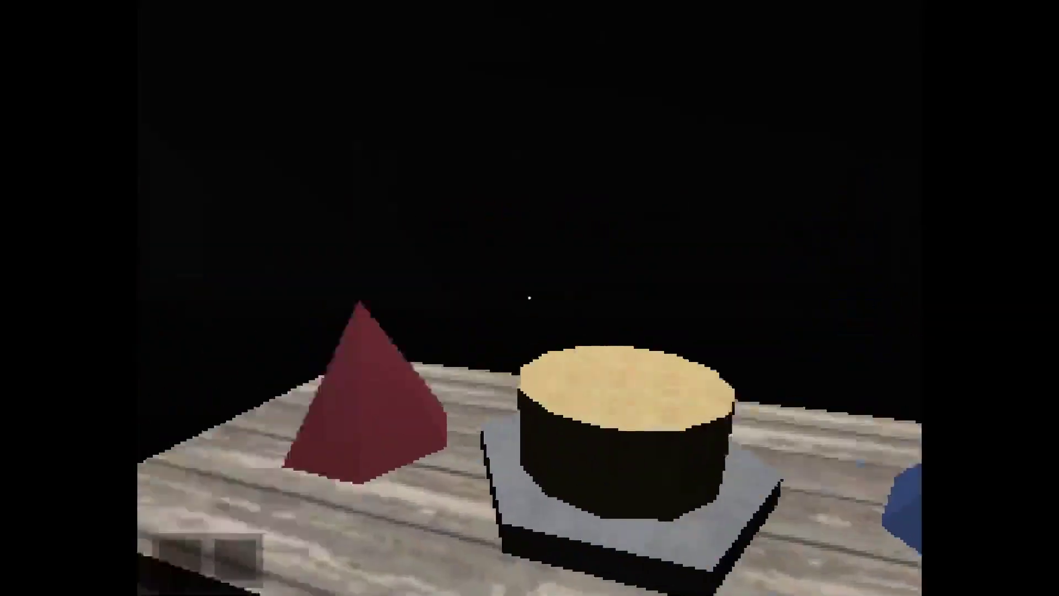
key(d)
key(w)
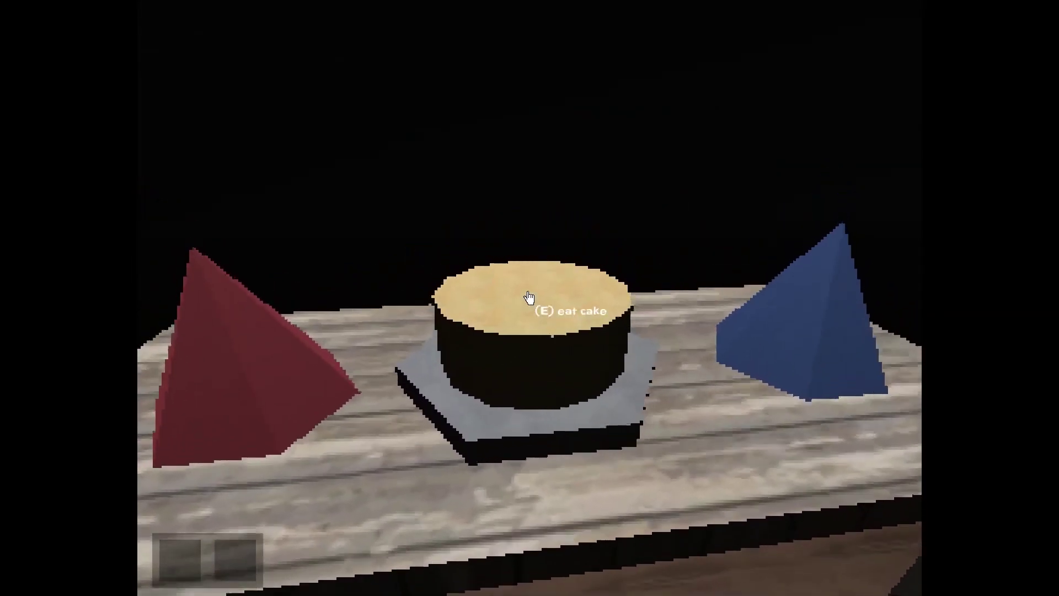
key(w)
key(w)
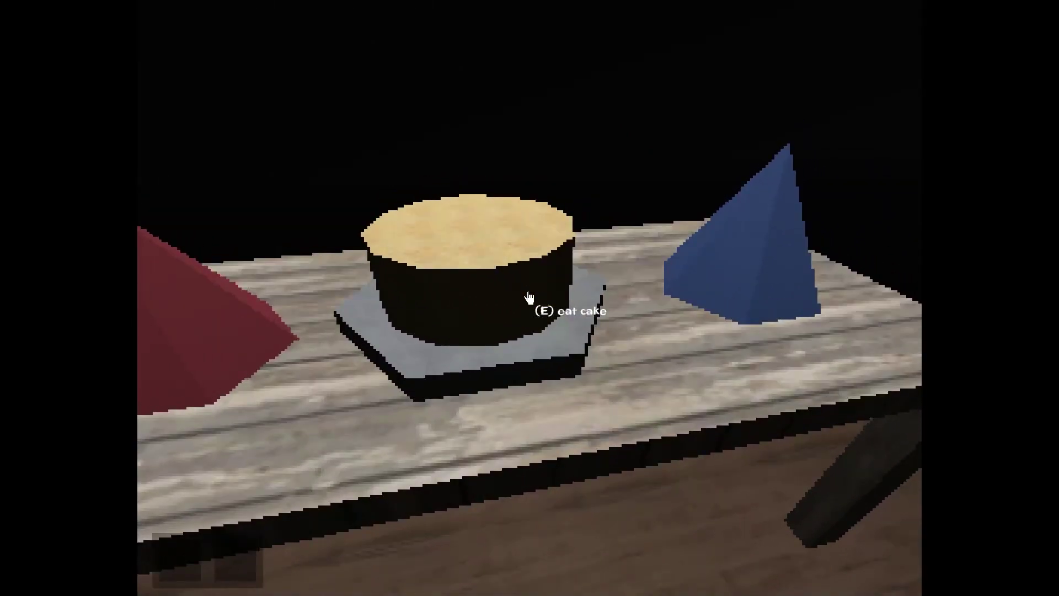